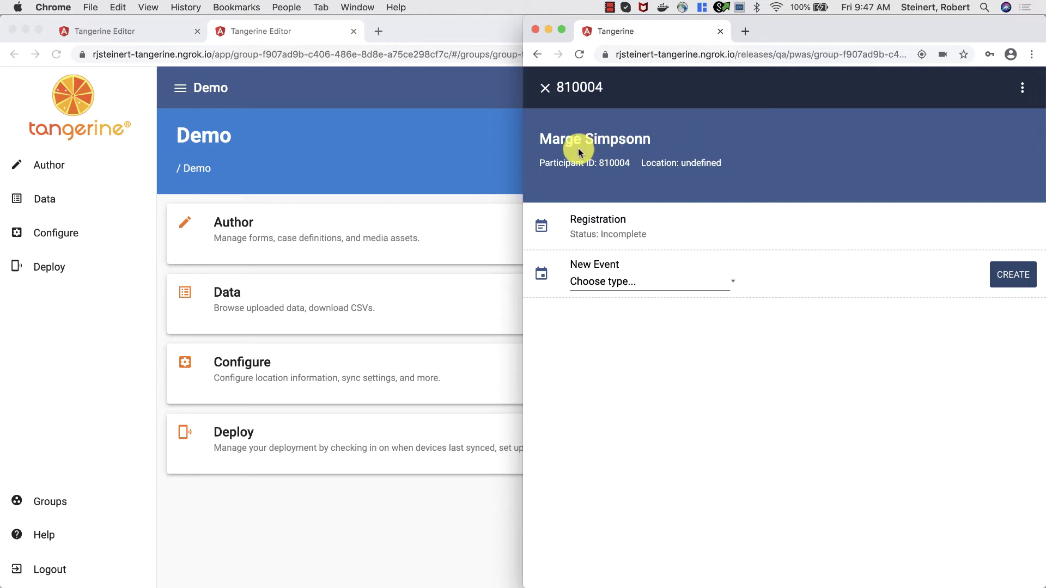
Inspect the participant's name in the device case header and open the Registration for Role 1 form to check its name fields.
drag(555, 140, 632, 141)
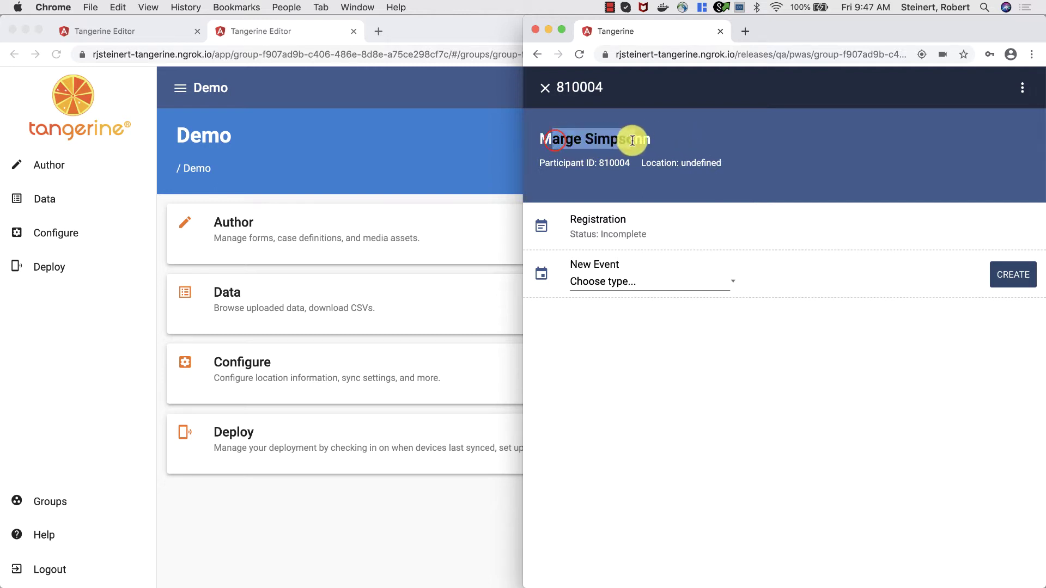
click(633, 141)
double_click(635, 141)
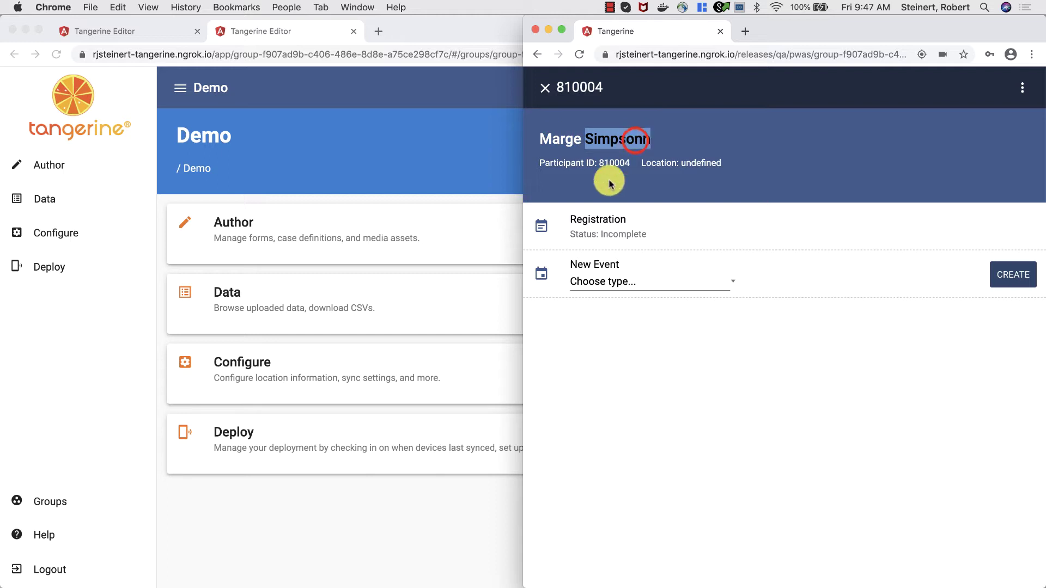
click(621, 218)
click(613, 164)
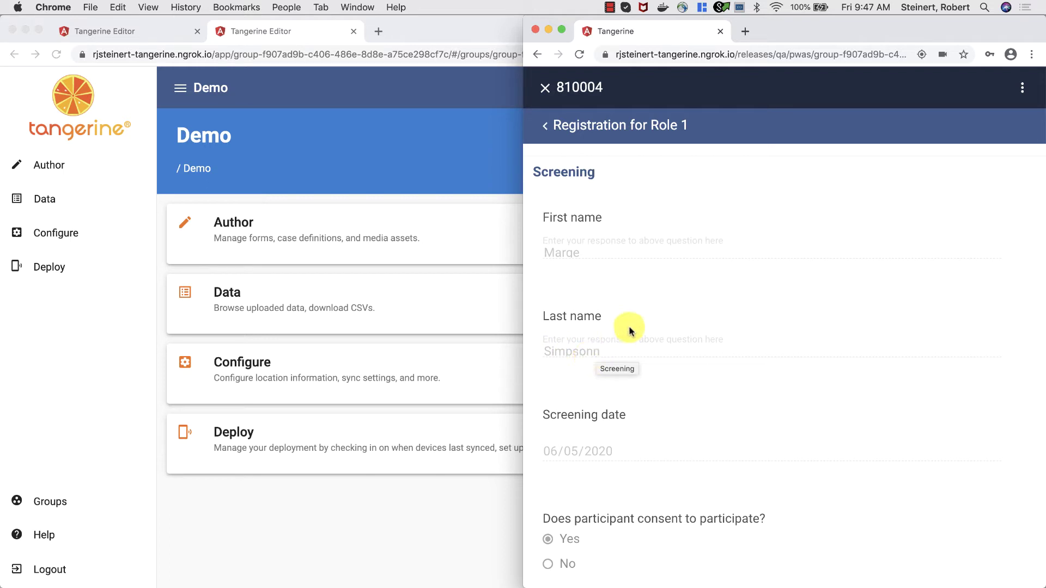
Switch to the Tangerine Editor window, open the uploaded case from the group's data, and confirm the participant.
click(449, 180)
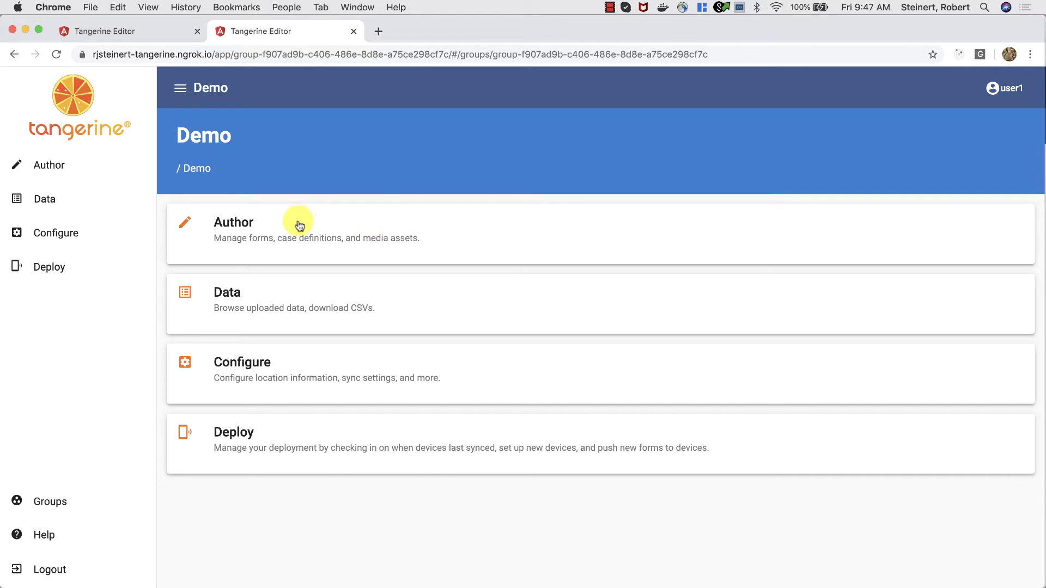
click(278, 317)
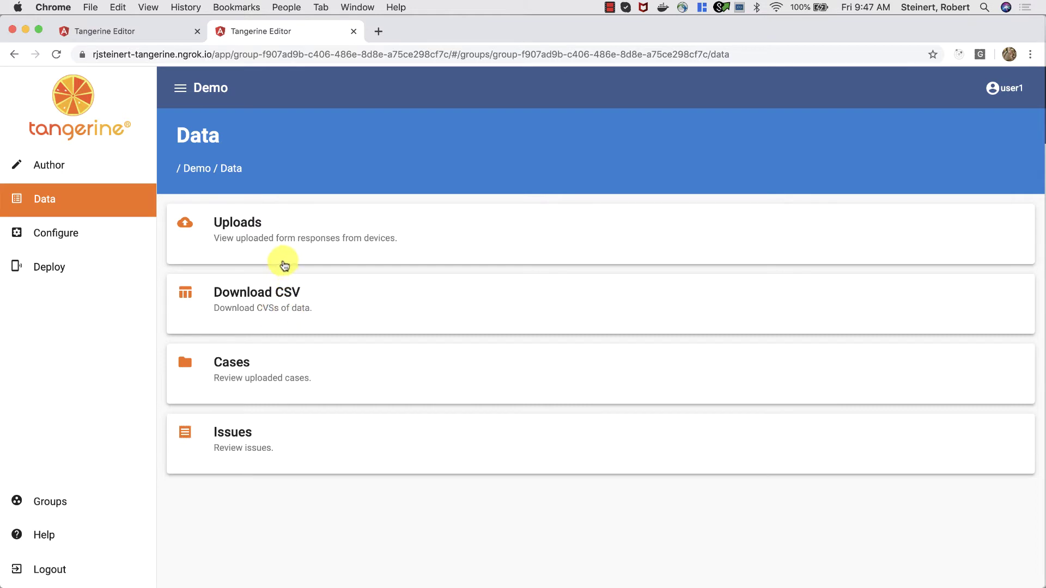
click(221, 369)
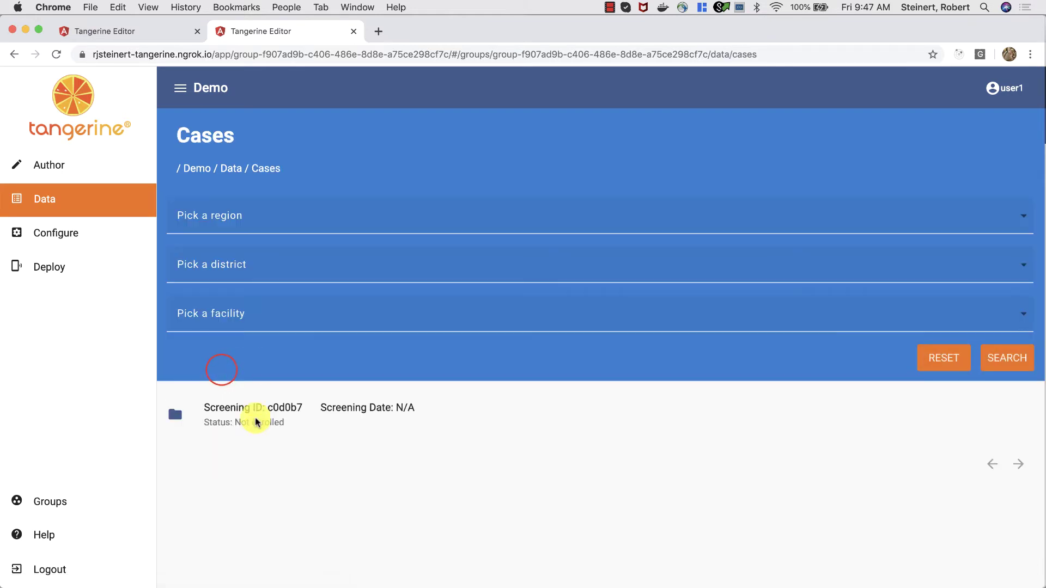
click(264, 412)
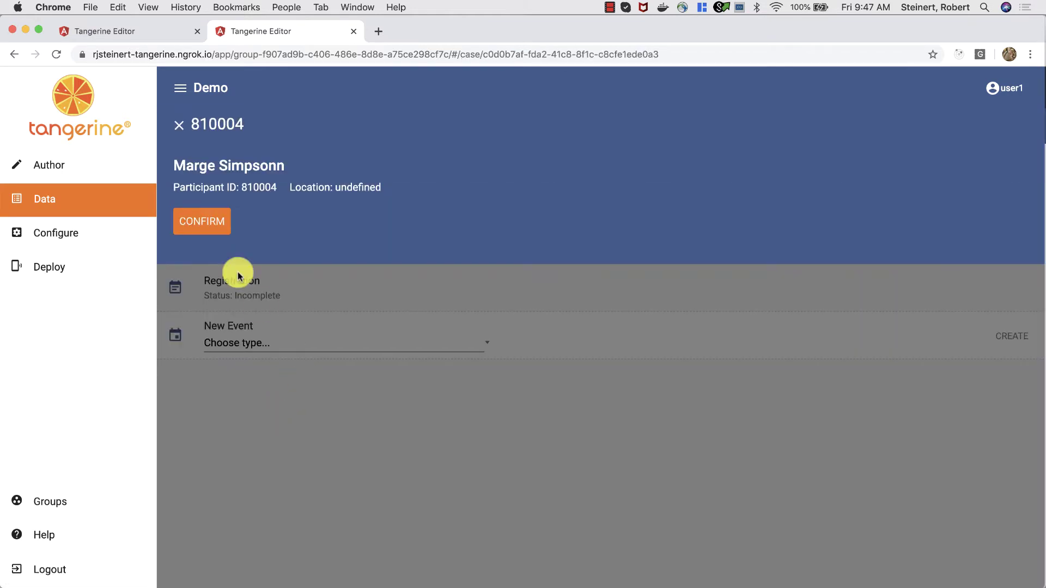
click(217, 222)
Open the Registration event's Registration for Role 1 form and expand its Screening, Registration and Conclude sections.
click(216, 218)
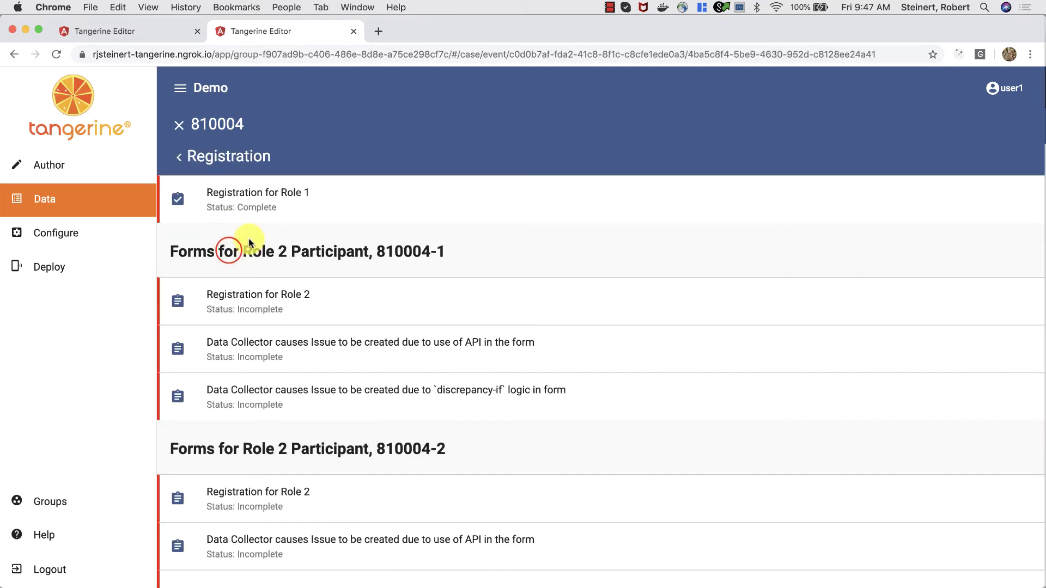
click(252, 218)
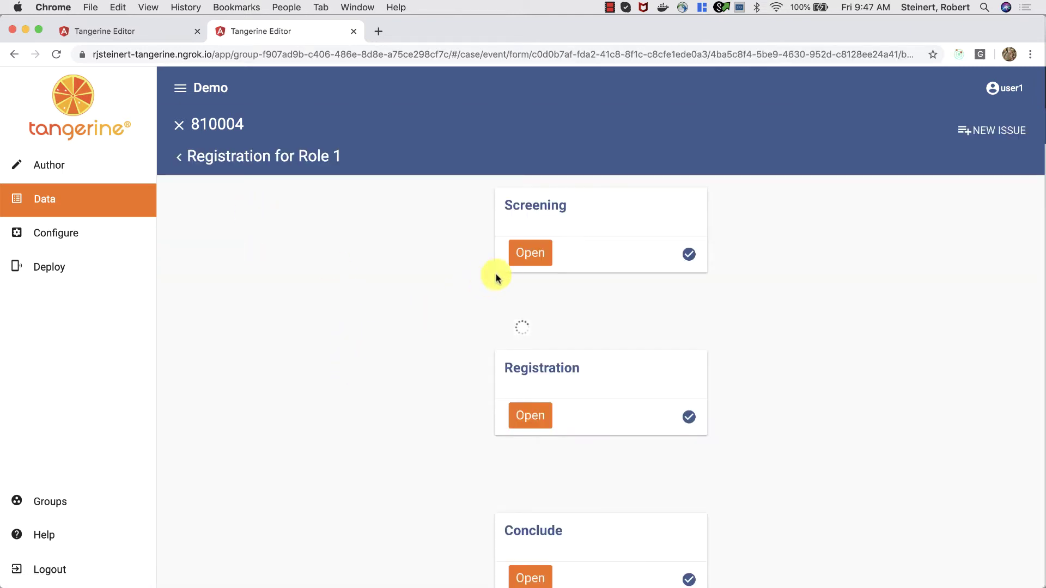
click(520, 262)
scroll(495, 346, down, 10)
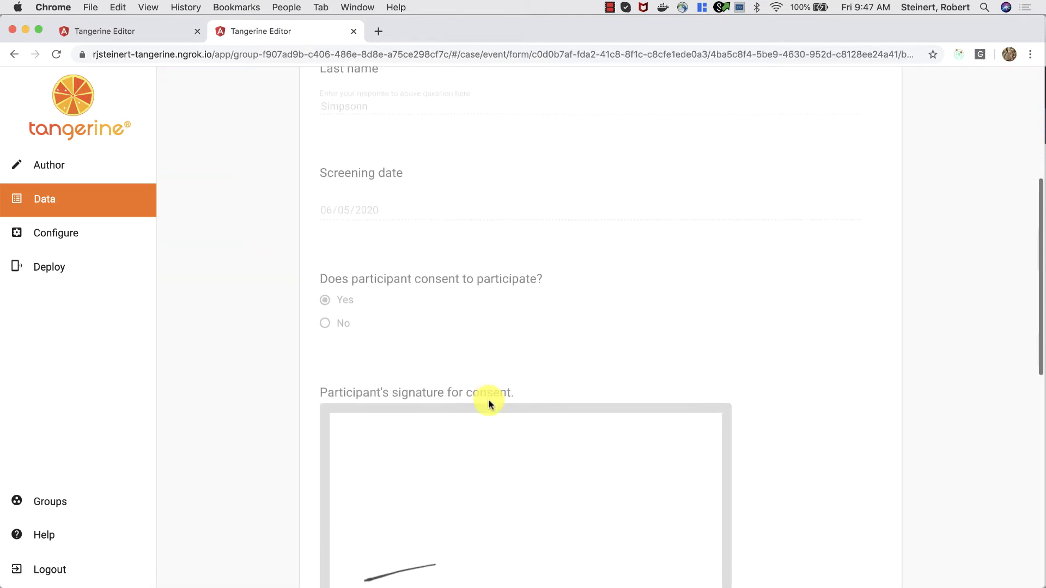
click(519, 418)
scroll(525, 390, down, 10)
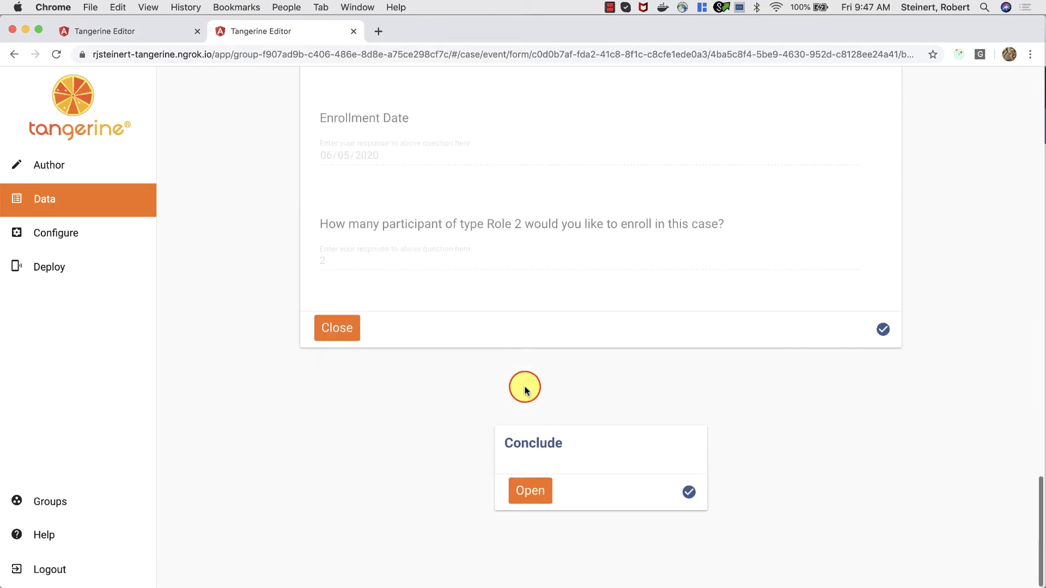
click(522, 492)
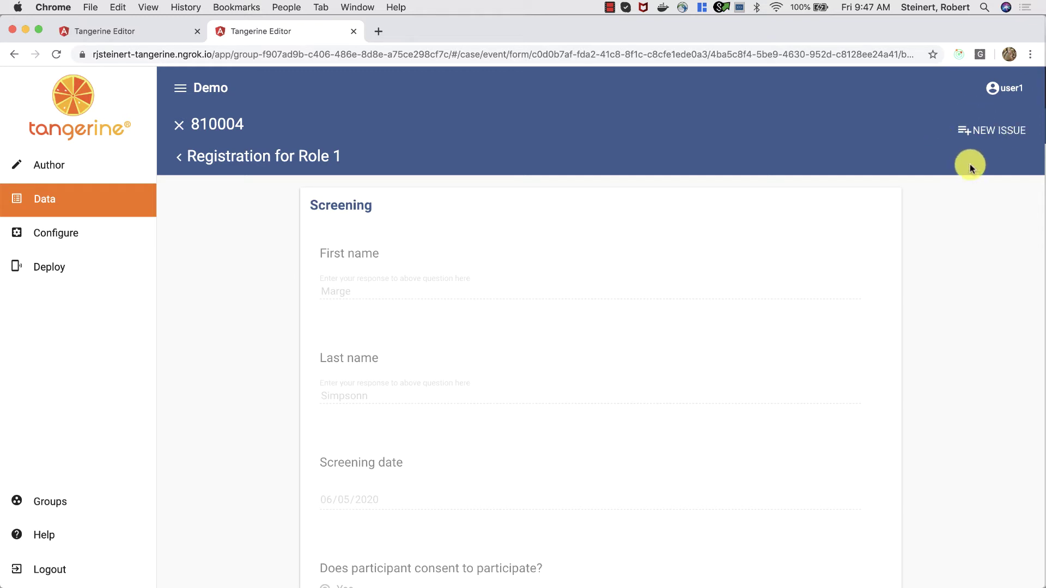
Submit a new issue on the form titled "Possible typo in last name during registration" with the description "Some description...".
click(993, 133)
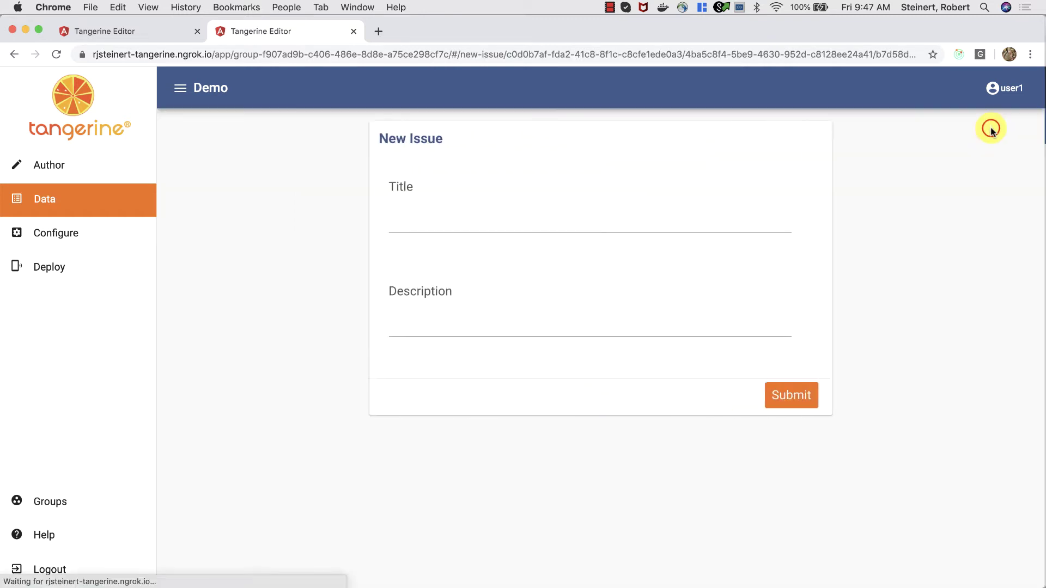
click(642, 203)
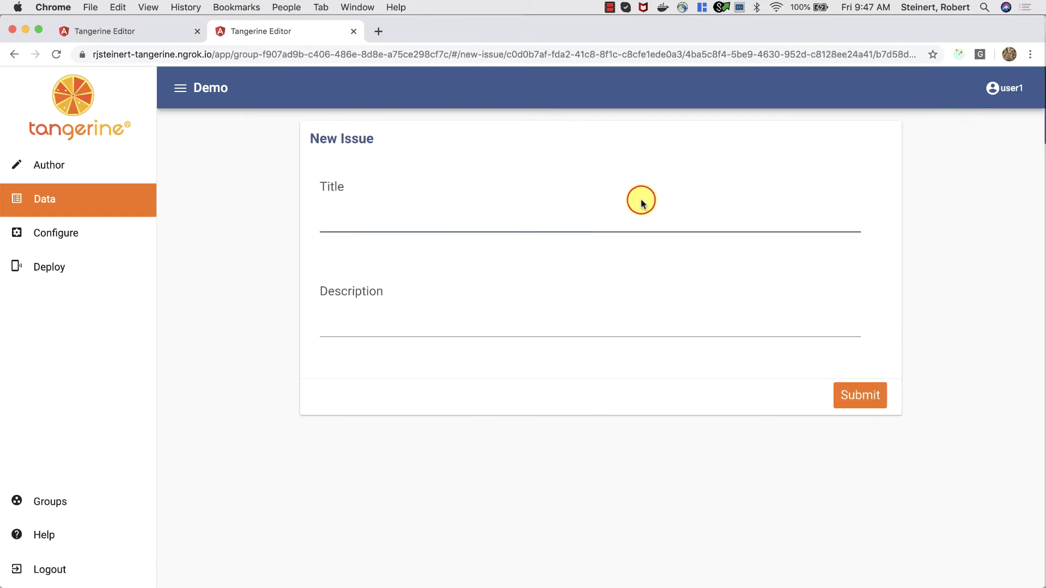
text(L)
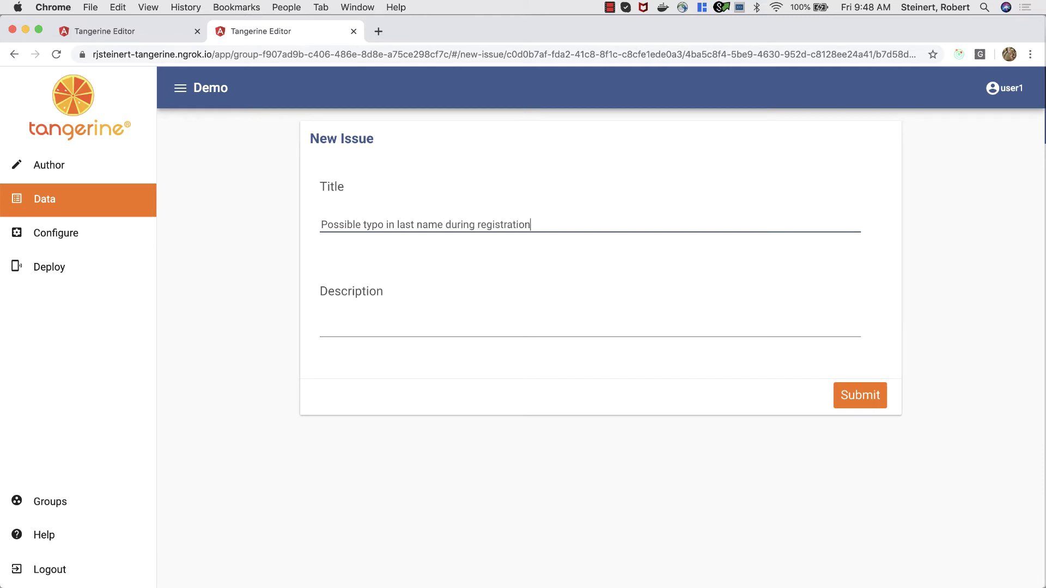
key(Tab)
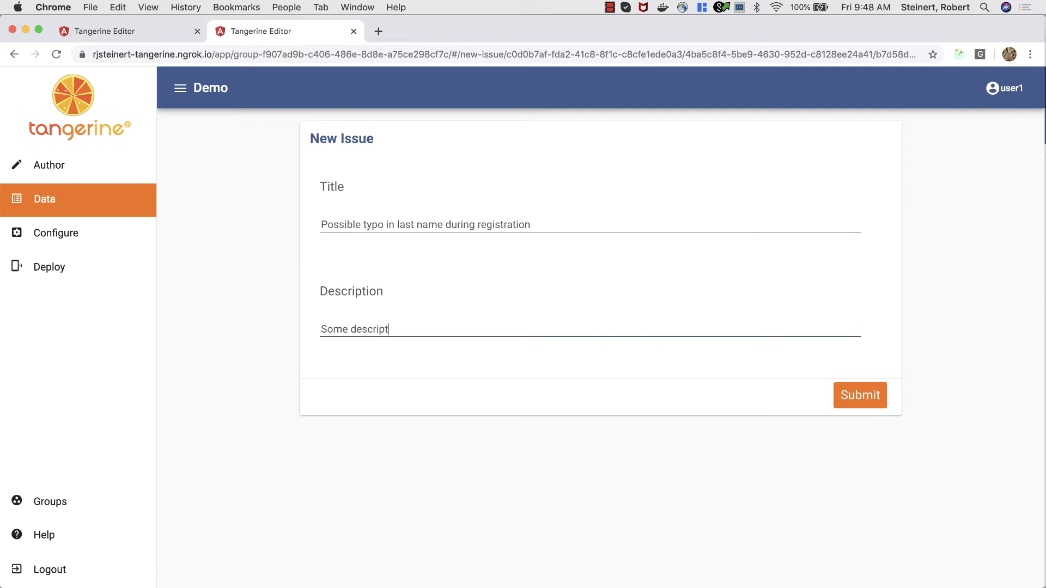
click(871, 393)
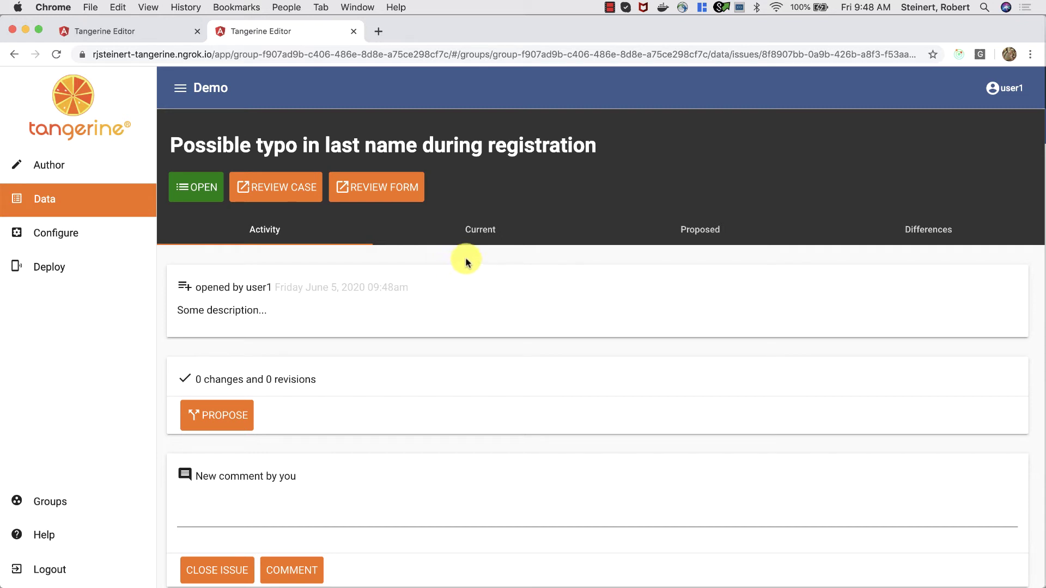
Open the issue's related case and form for review in separate browser tabs and return to the issue.
click(283, 191)
click(369, 188)
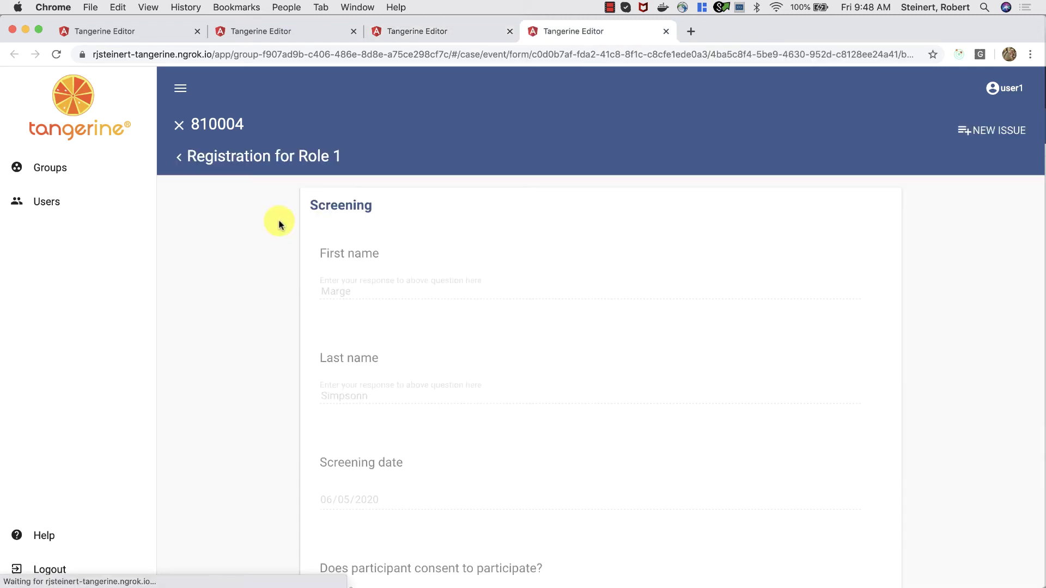
key(ctrl+shift+Tab)
key(ctrl+shift+Tab)
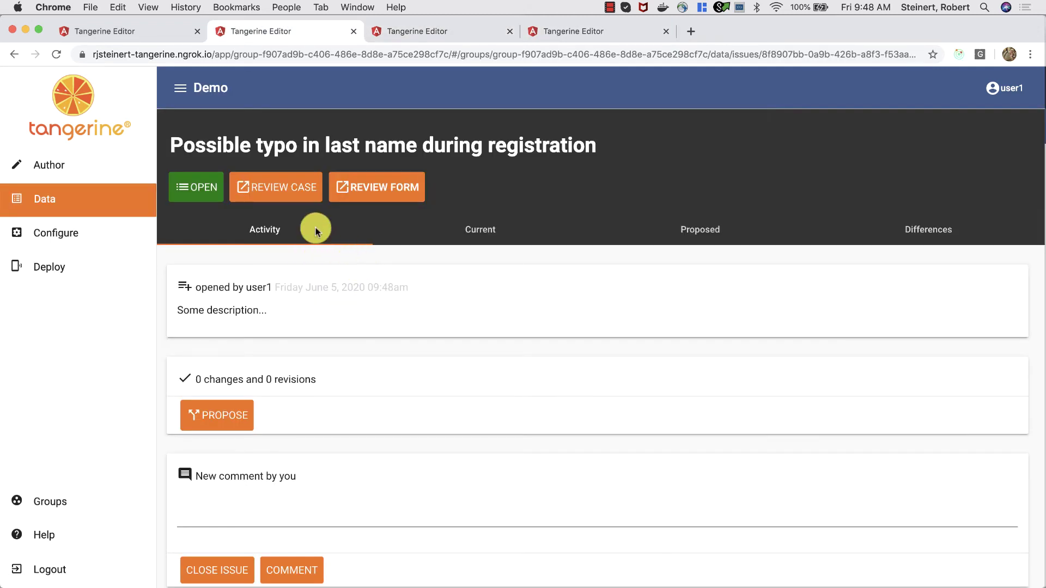
Look through the issue's Current, Proposed and Differences views and go back to its Activity view.
click(472, 240)
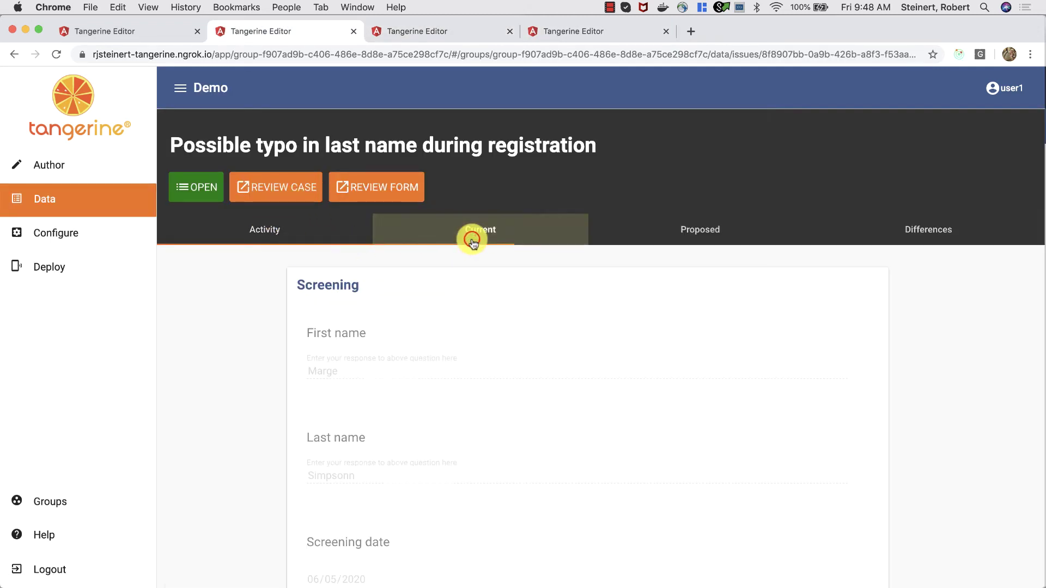
scroll(397, 355, down, 3)
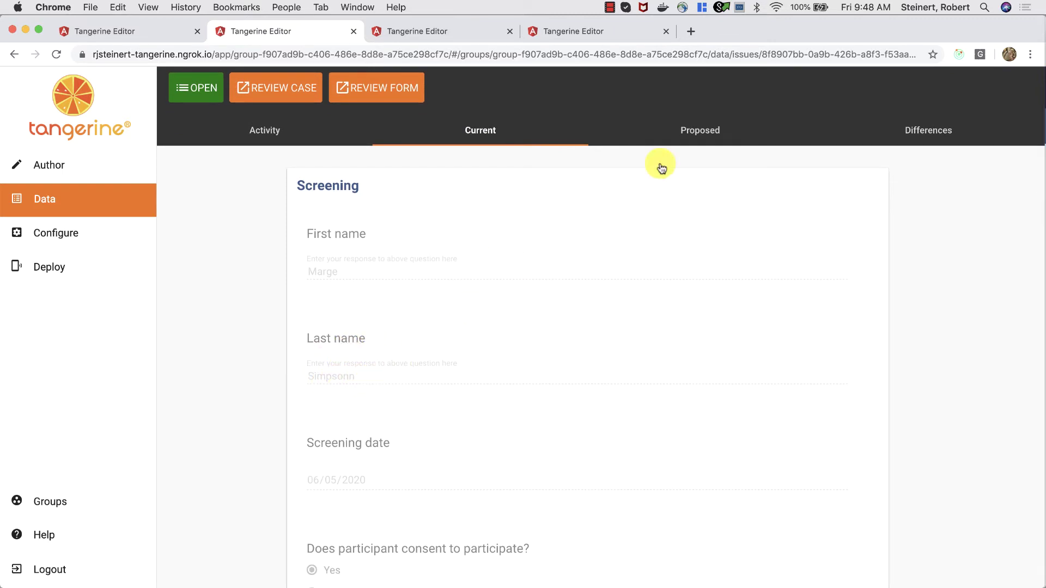
click(701, 135)
click(916, 235)
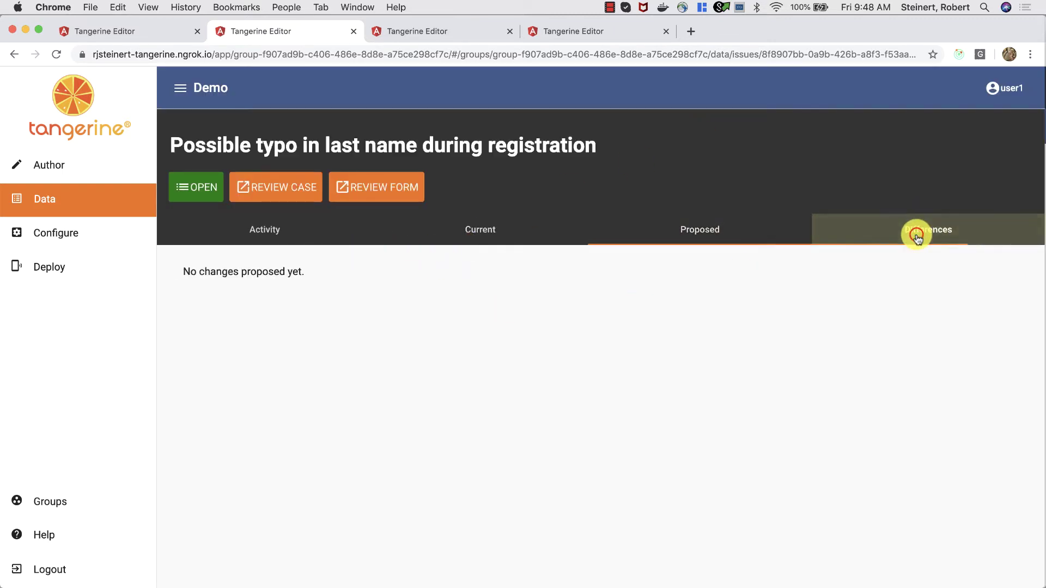
click(285, 225)
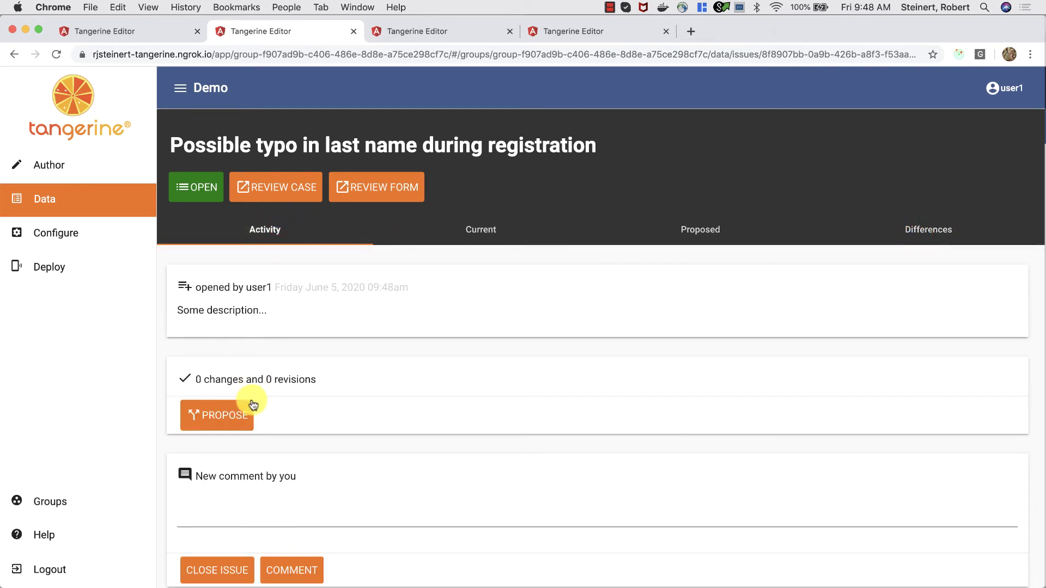
Propose a revision that removes the extra final "n" from the participant's last name, and submit the revised form.
click(210, 417)
click(378, 363)
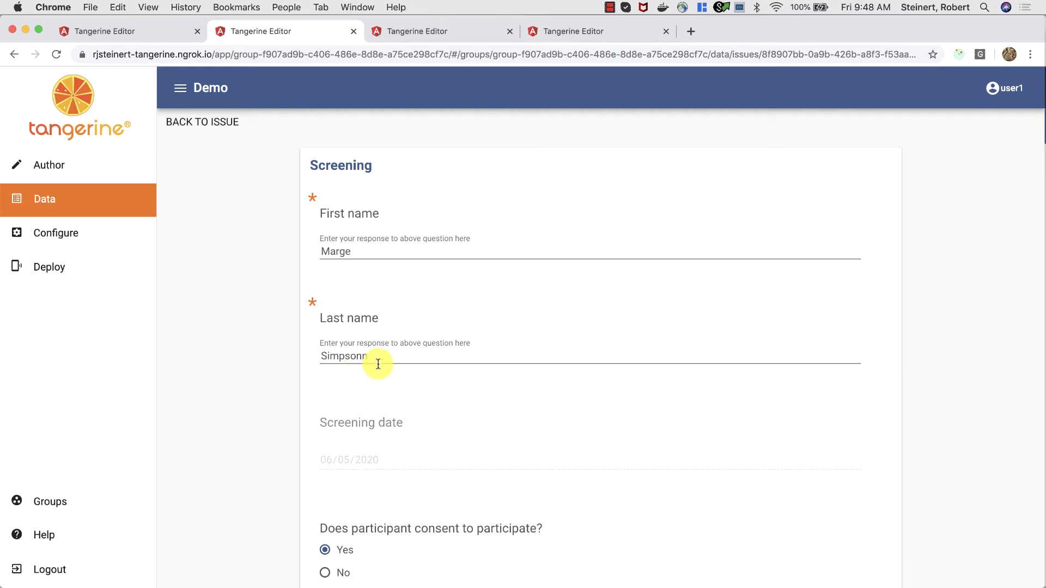
key(BackSpace)
scroll(245, 432, down, 10)
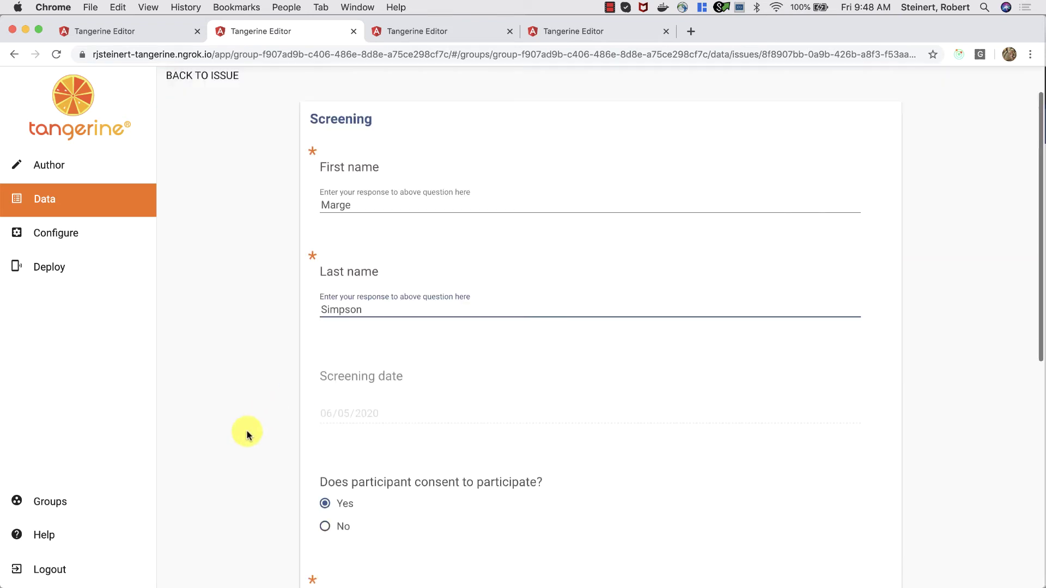
click(839, 486)
scroll(839, 487, down, 9)
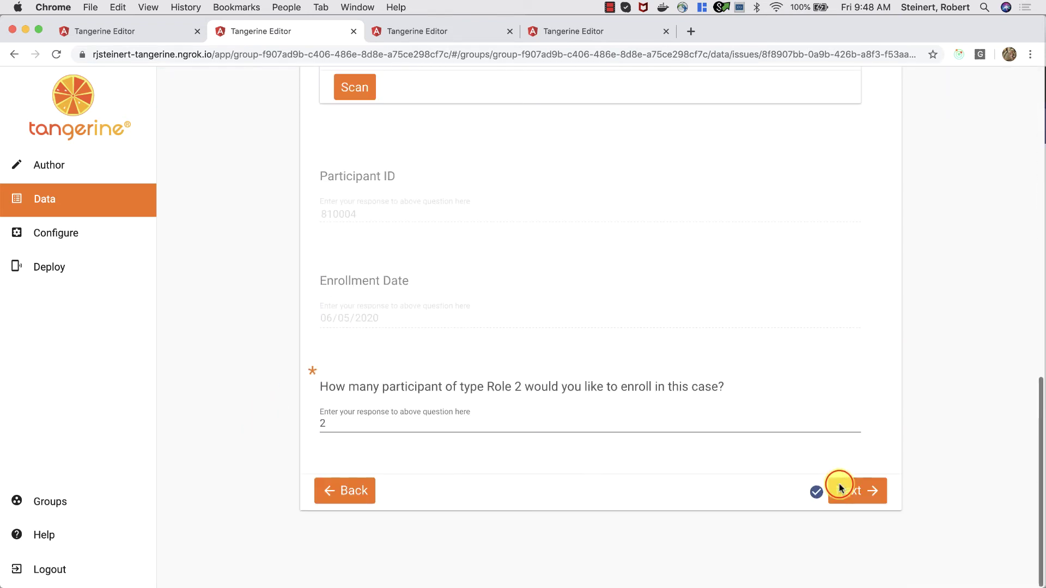
click(843, 489)
click(852, 244)
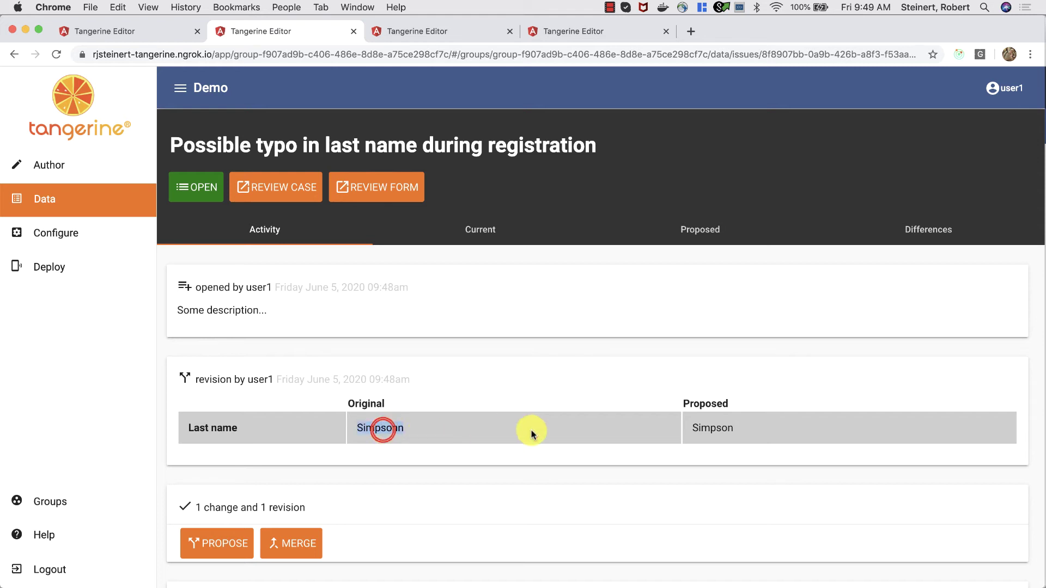
Compare the original and proposed last names in the revision and the Differences view, and return to Activity.
double_click(714, 427)
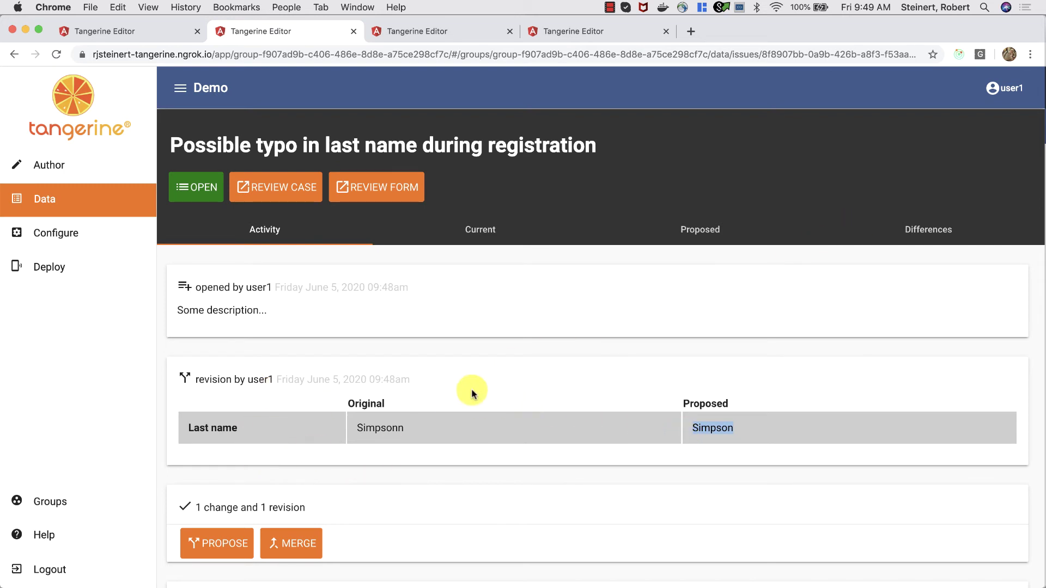
click(933, 215)
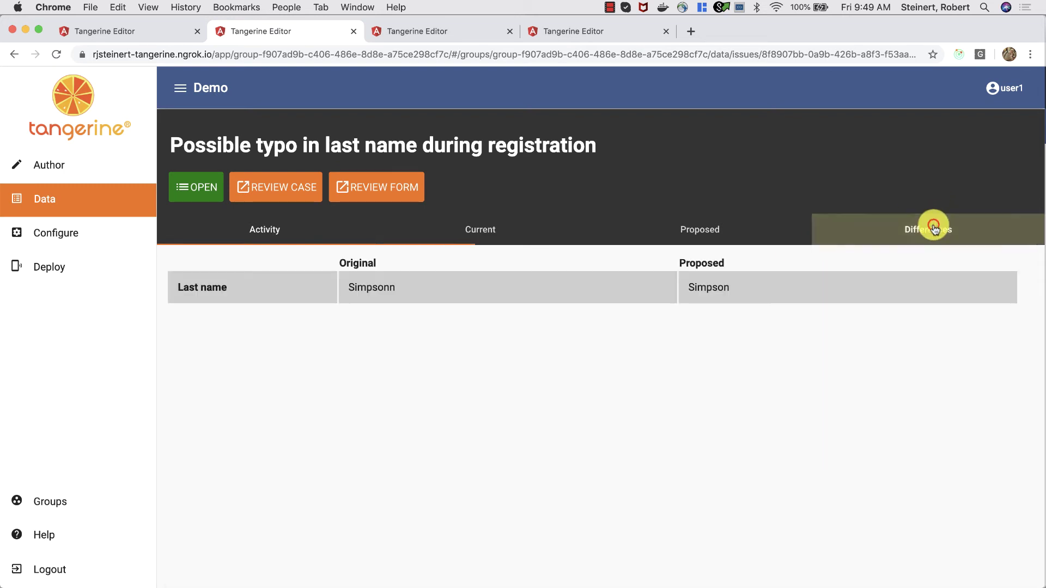
click(271, 240)
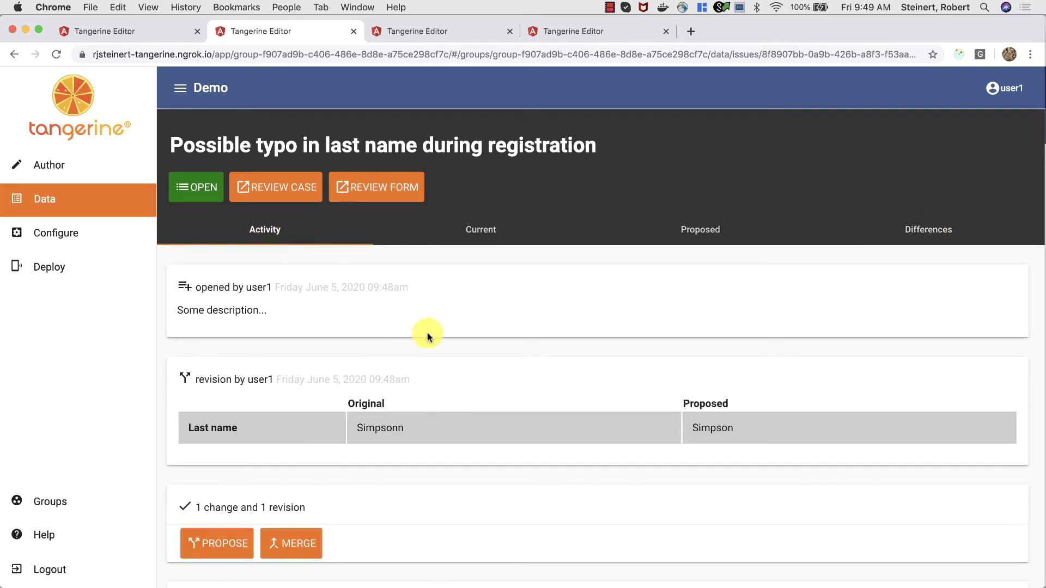
Check the last name in the Screening section of the Proposed version and return to the issue's activity.
click(703, 226)
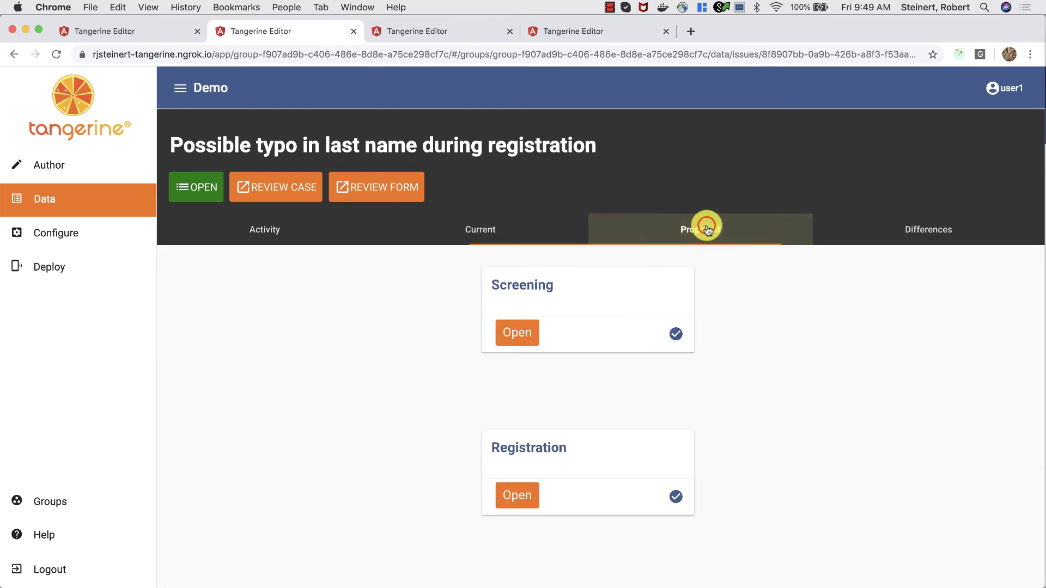
click(523, 332)
scroll(498, 403, down, 2)
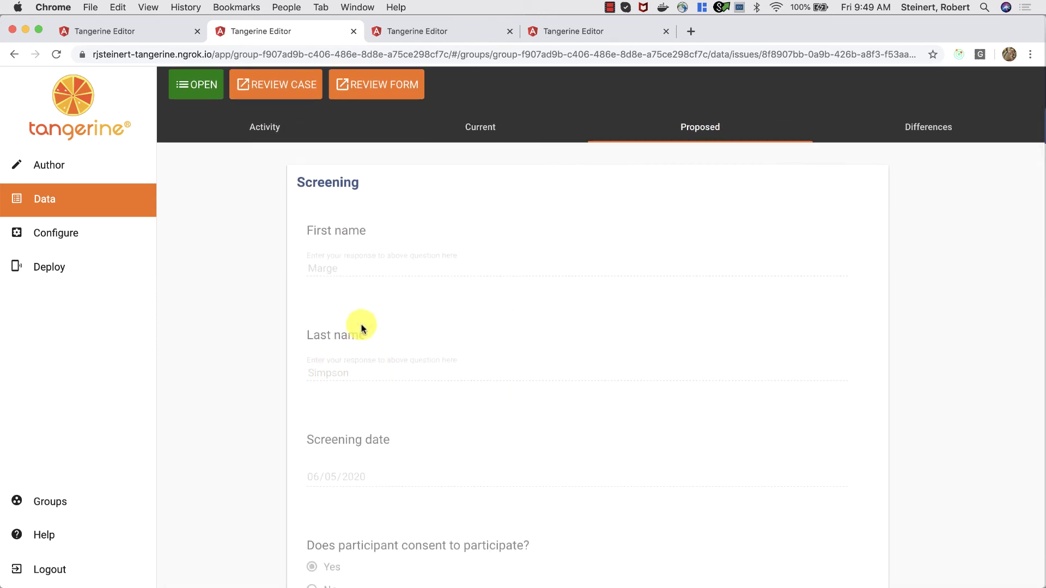
click(283, 131)
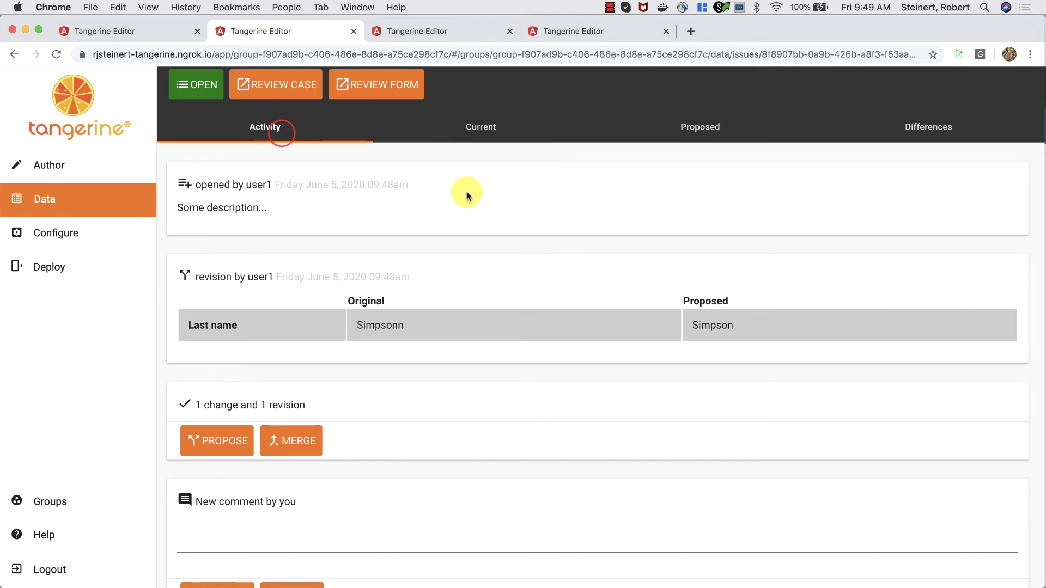
Check the last name in the issue's Current version and open the live form for review.
scroll(468, 185, up, 1)
click(473, 160)
scroll(378, 285, up, 1)
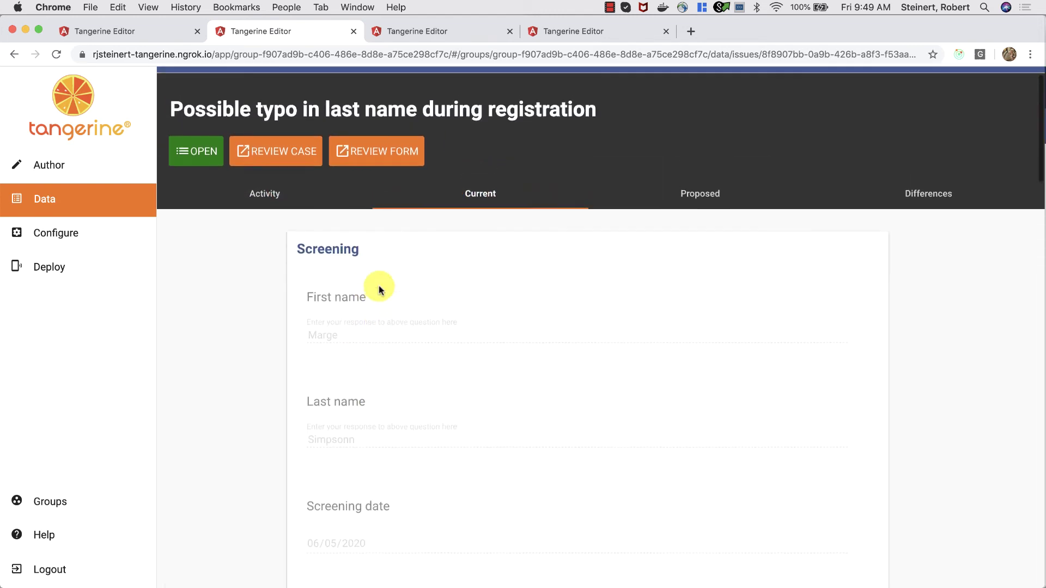
click(395, 148)
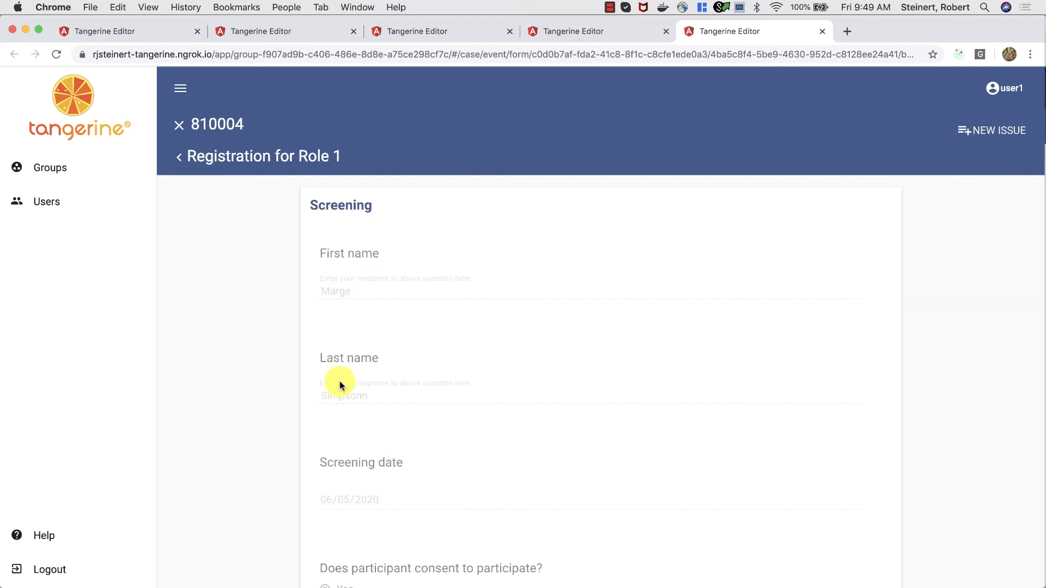
Return to the issue's activity and review the proposed last-name revision along with the options to merge or comment.
click(304, 30)
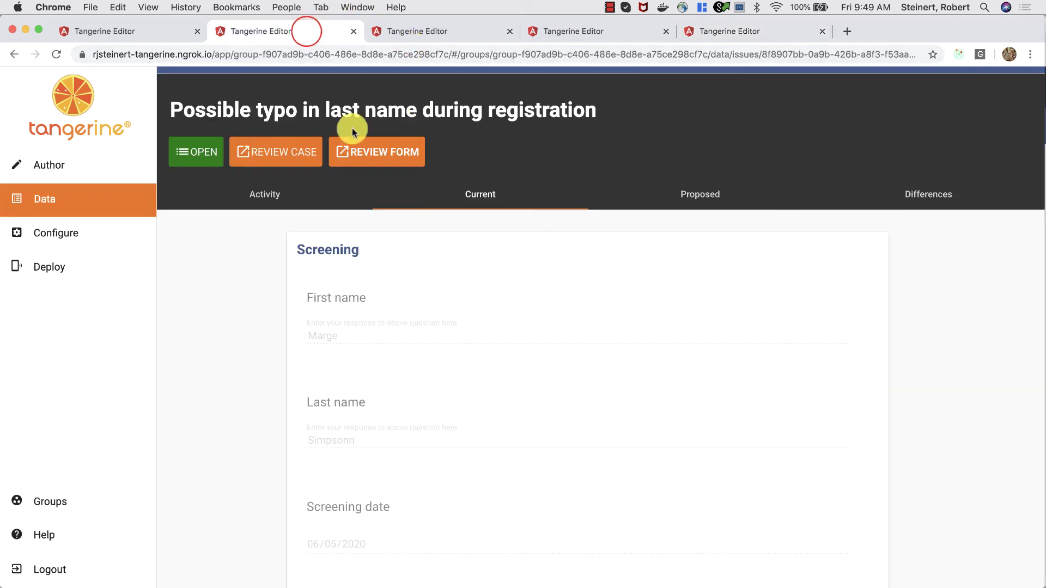
click(404, 31)
click(304, 31)
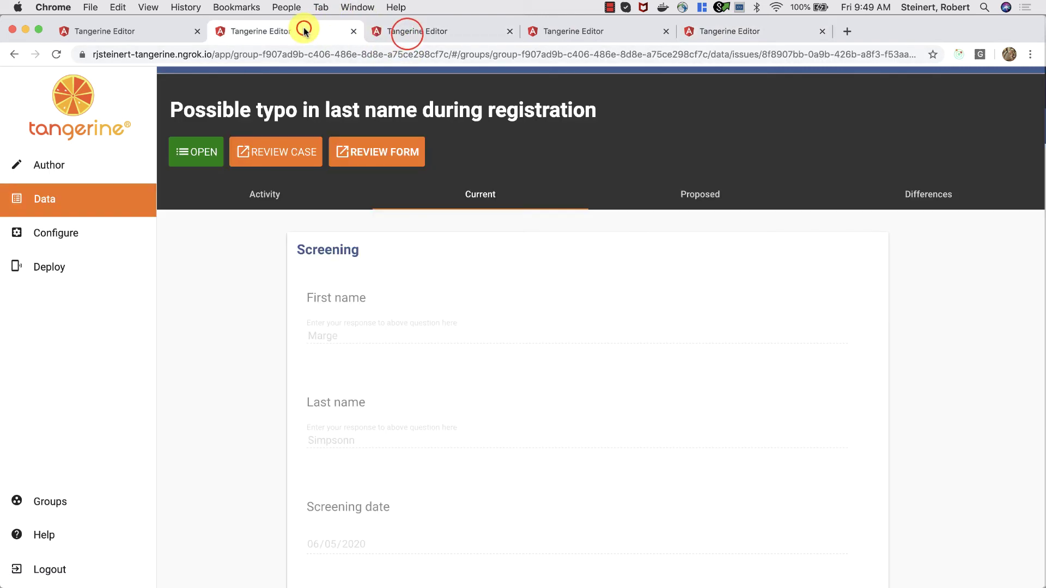
scroll(291, 173, up, 1)
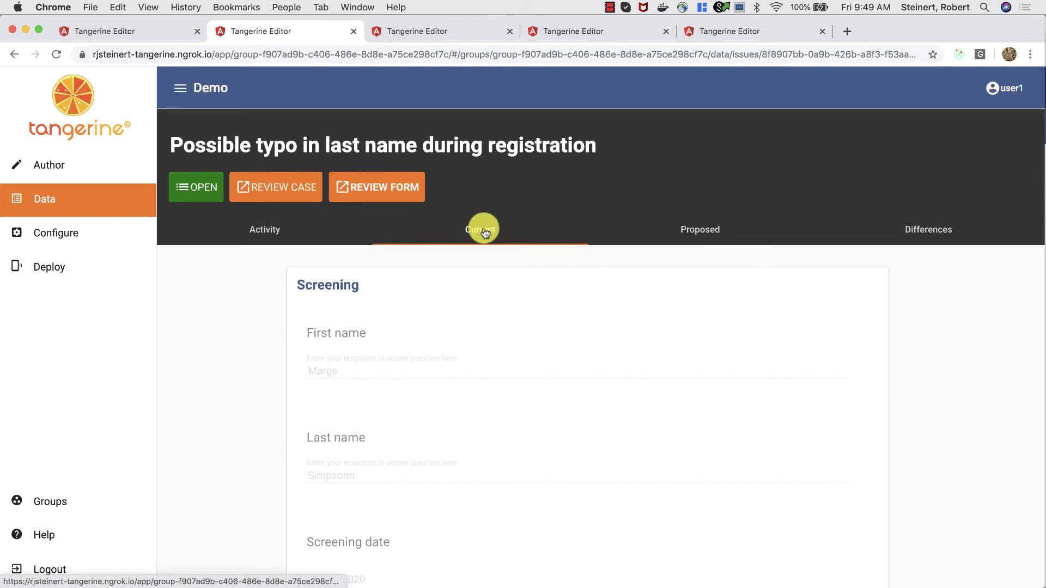
click(332, 231)
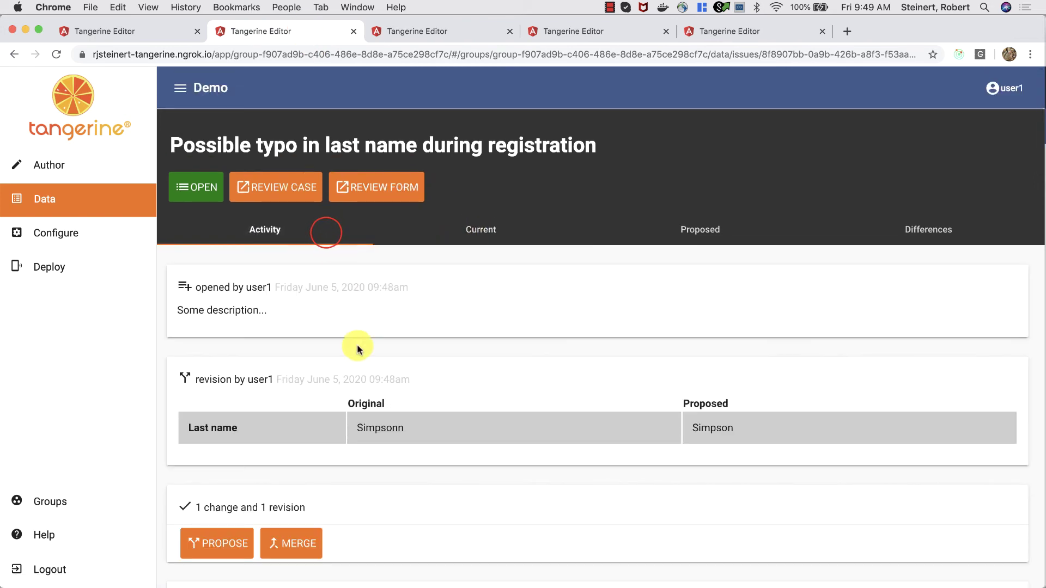
scroll(356, 347, down, 2)
scroll(358, 349, down, 2)
scroll(361, 306, up, 2)
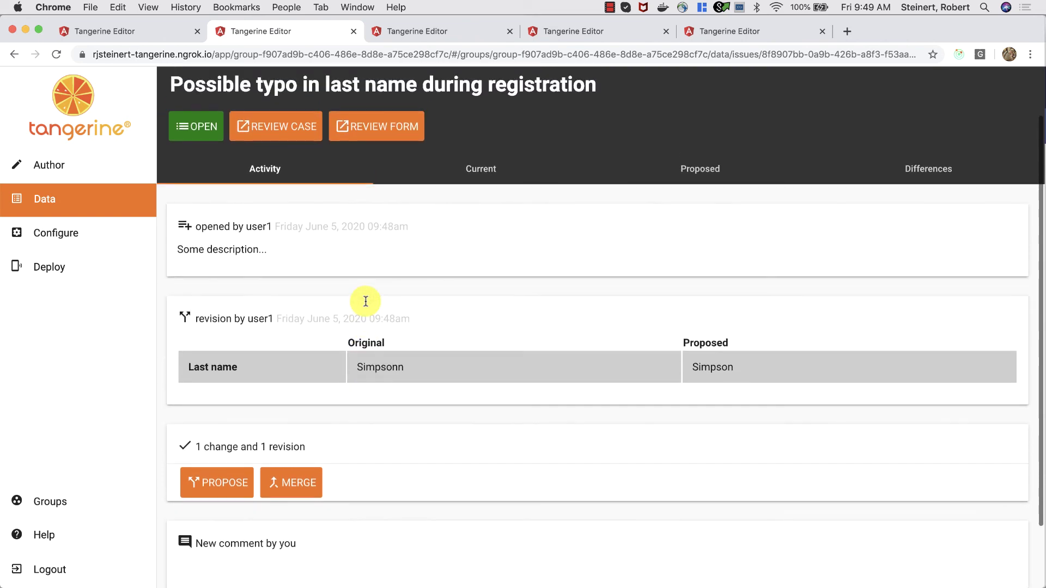
scroll(406, 439, down, 3)
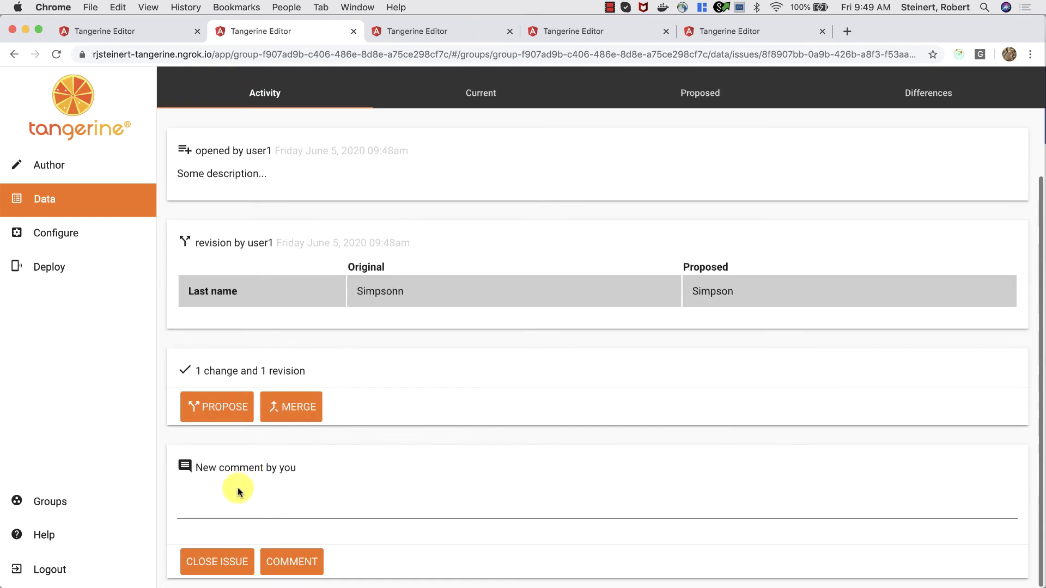
Post the comment "This change looks good to me." on the issue.
click(237, 506)
text(This change looks good to me.)
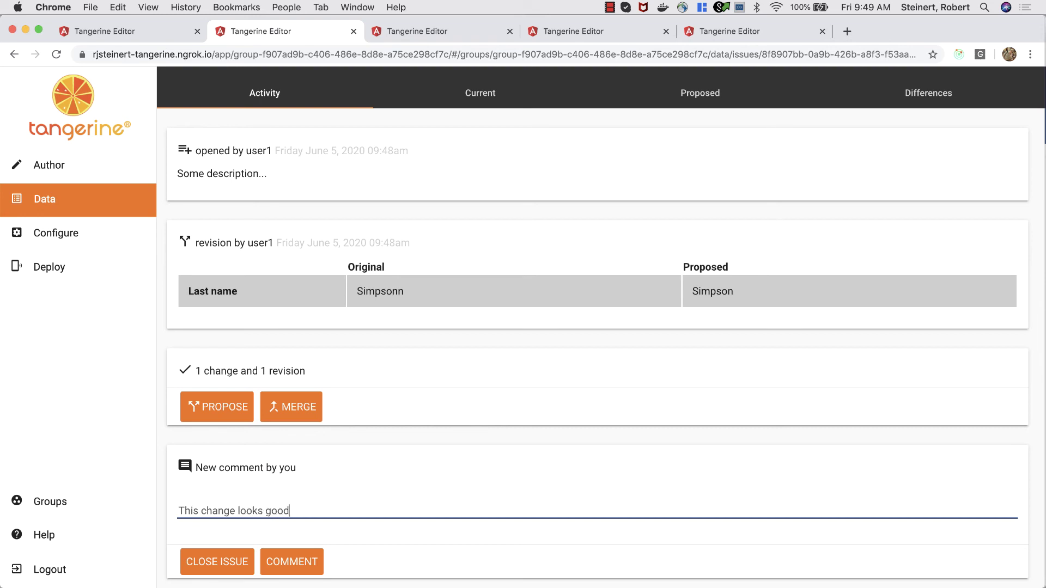
click(293, 562)
Merge the proposed last-name revision and check the issue's status.
scroll(305, 436, down, 3)
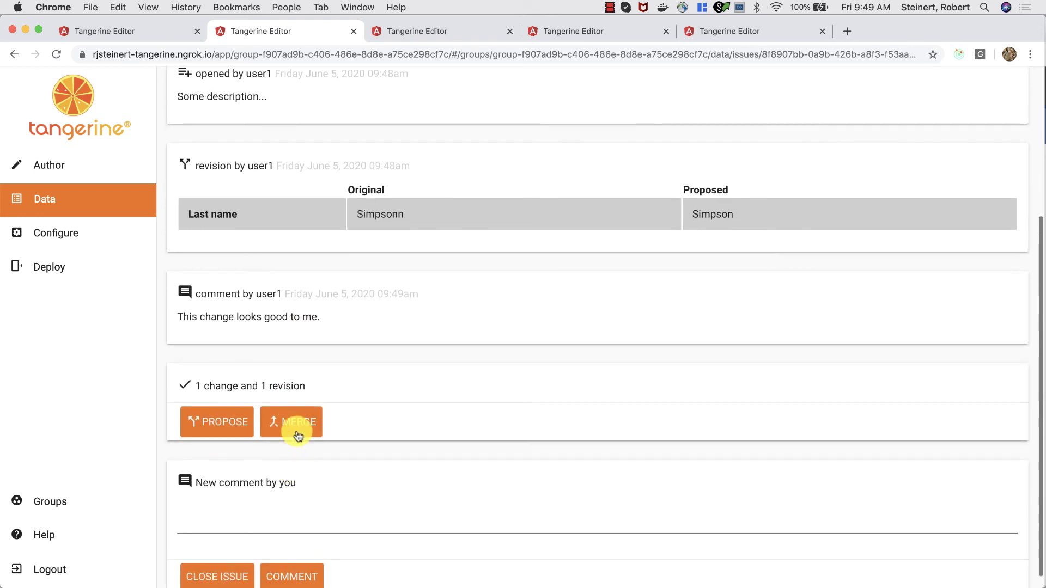
click(292, 423)
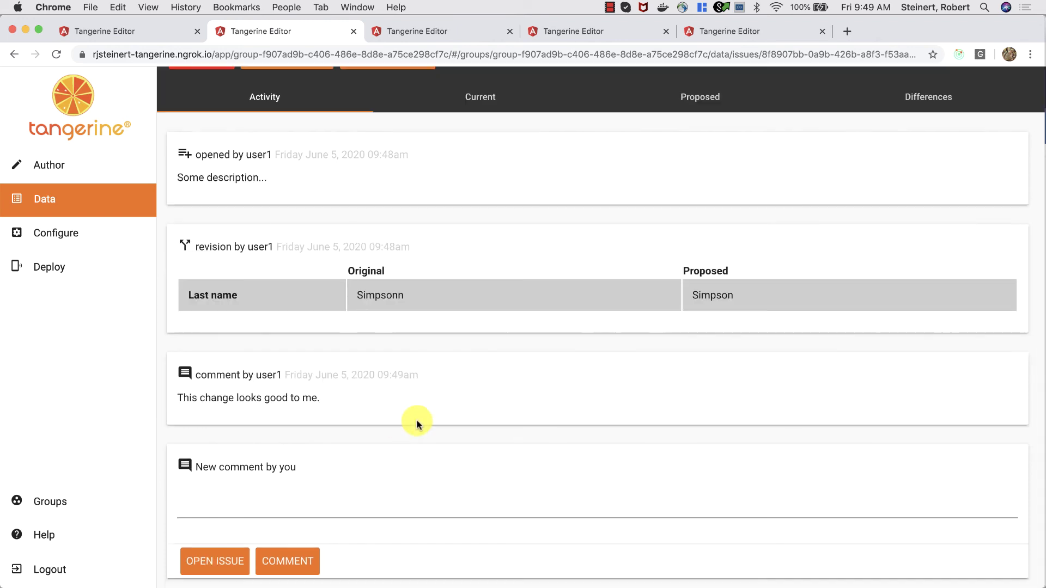
scroll(417, 424, up, 5)
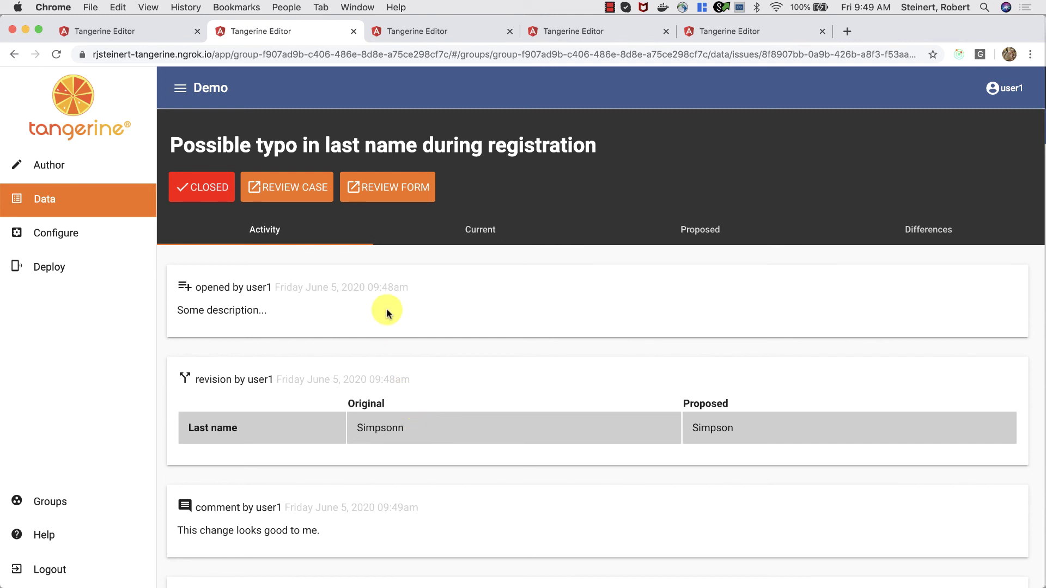
Open the issue's live form for review, check the last name in the Screening section, and return to the issue.
click(371, 197)
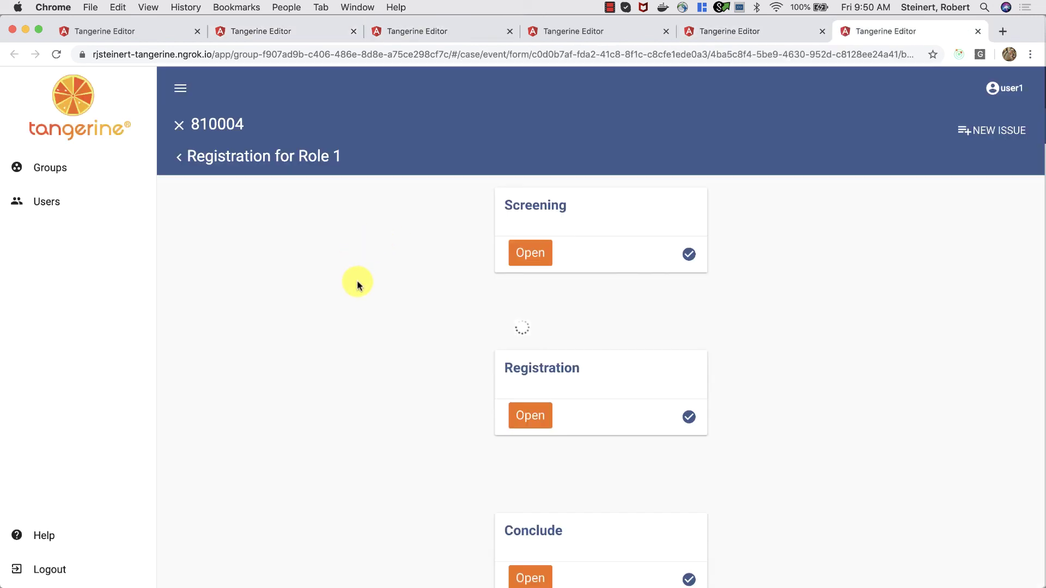
click(531, 252)
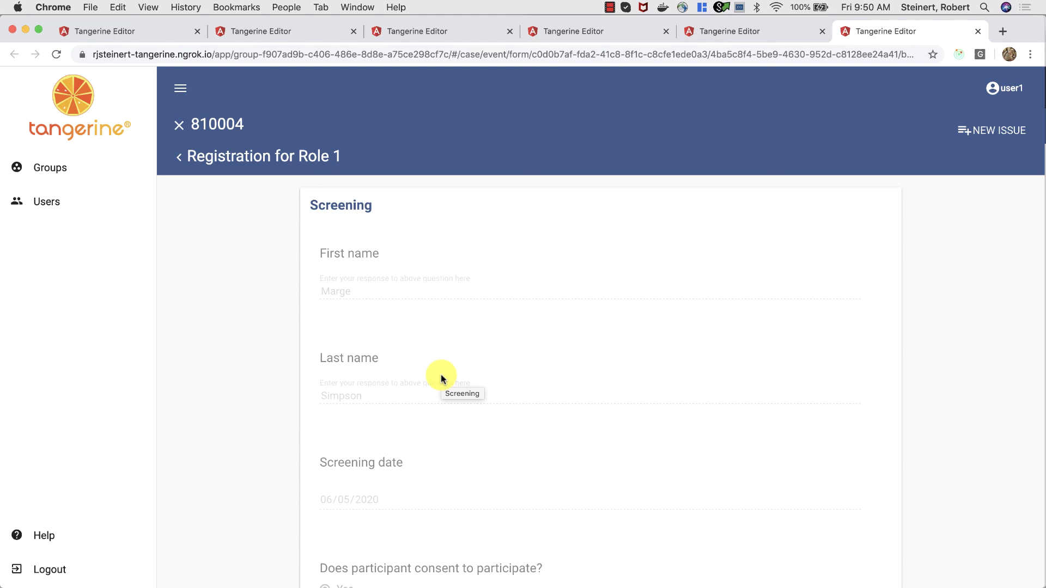
click(300, 27)
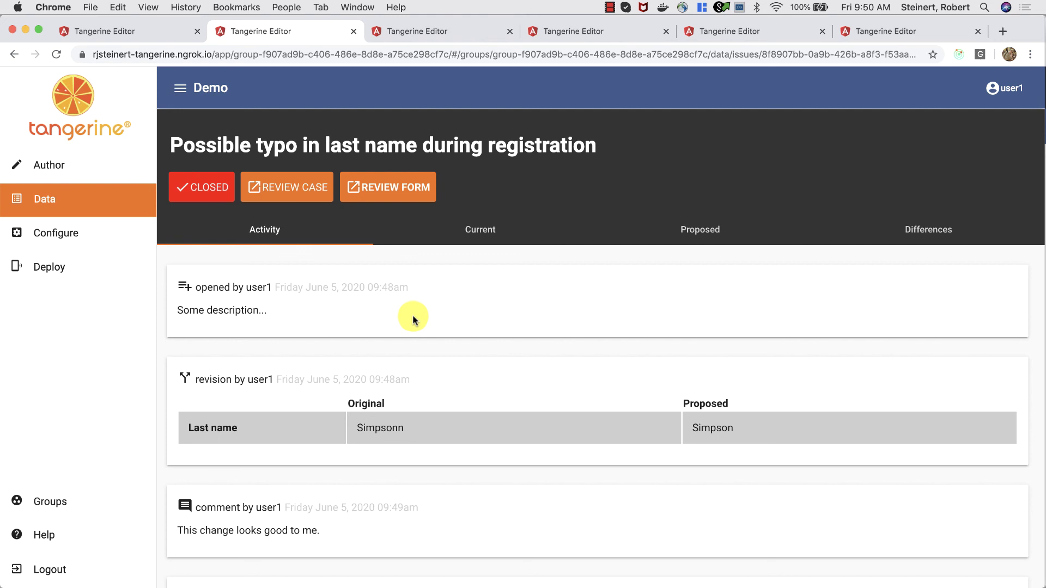
click(611, 8)
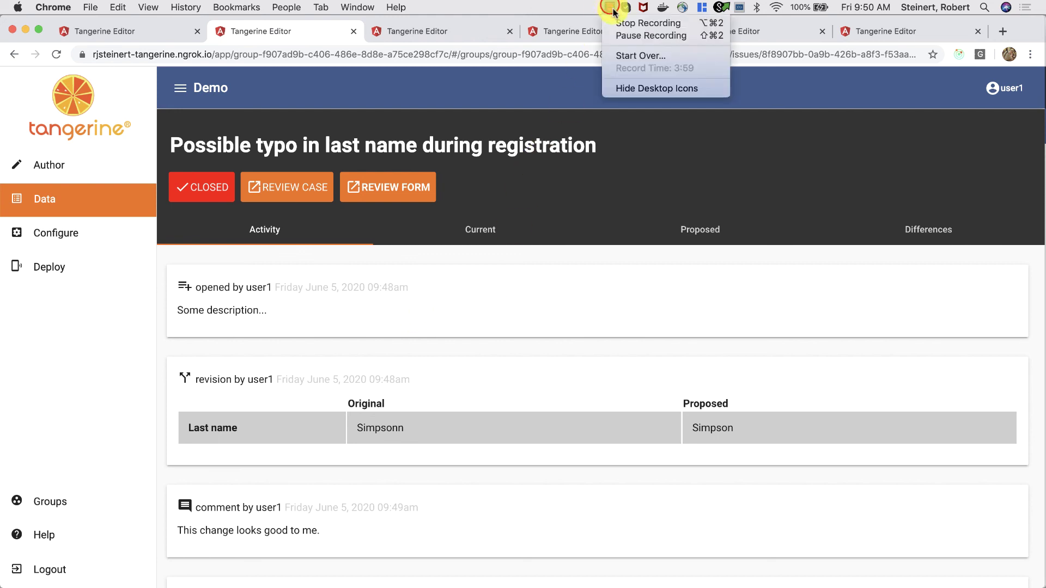